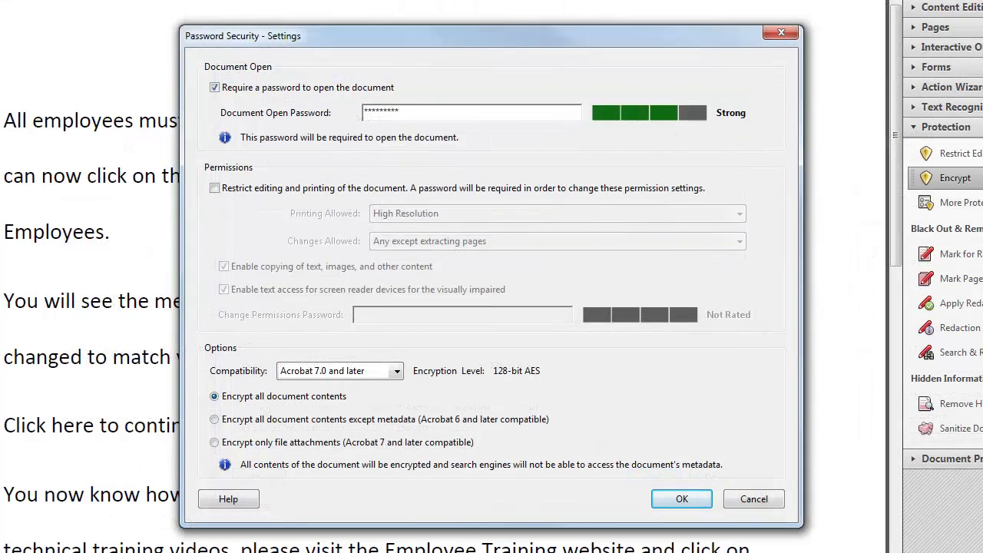
# - Keep compatibility at Acrobat 7.0 and later, compare the encryption scopes, and choose to encrypt all document contents
pyautogui.click(396, 371)
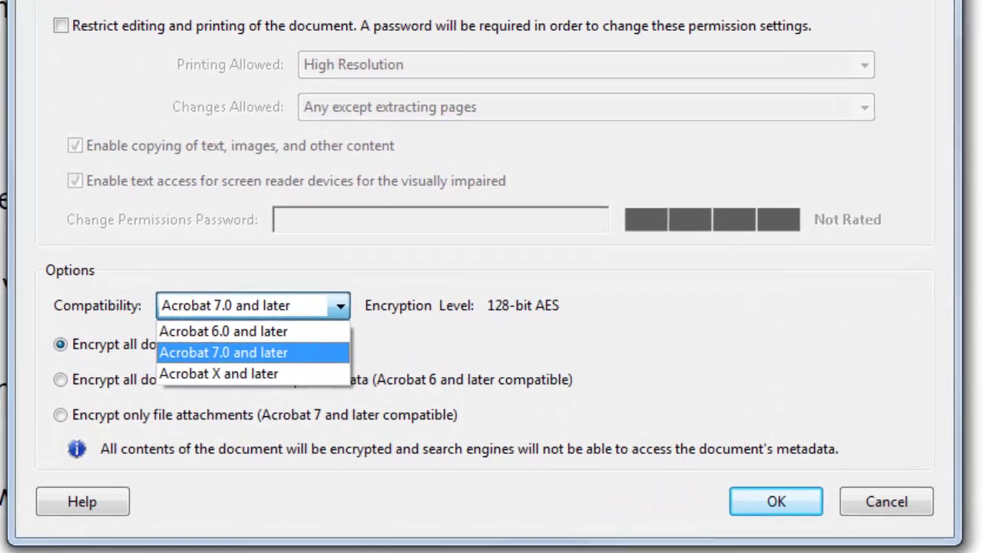
pyautogui.click(324, 401)
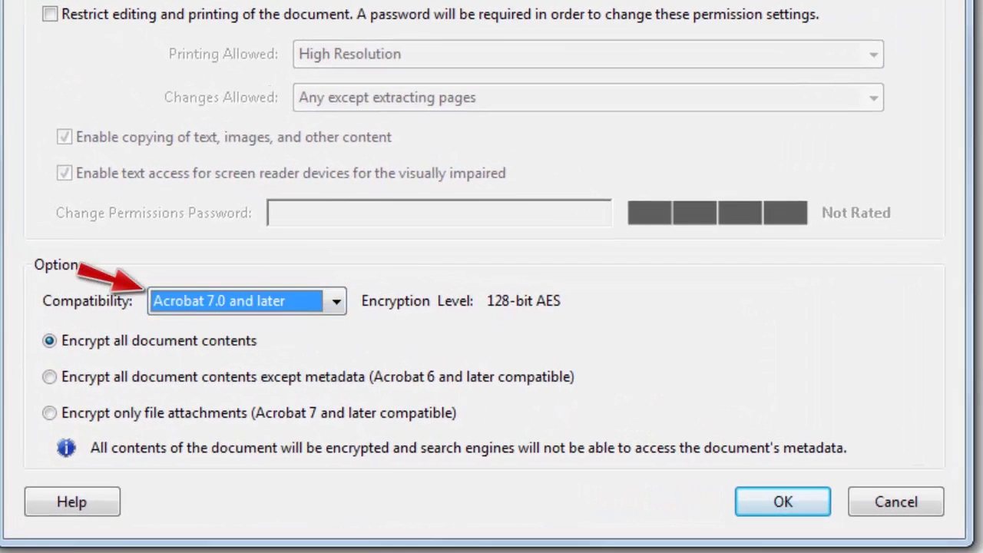
pyautogui.click(50, 341)
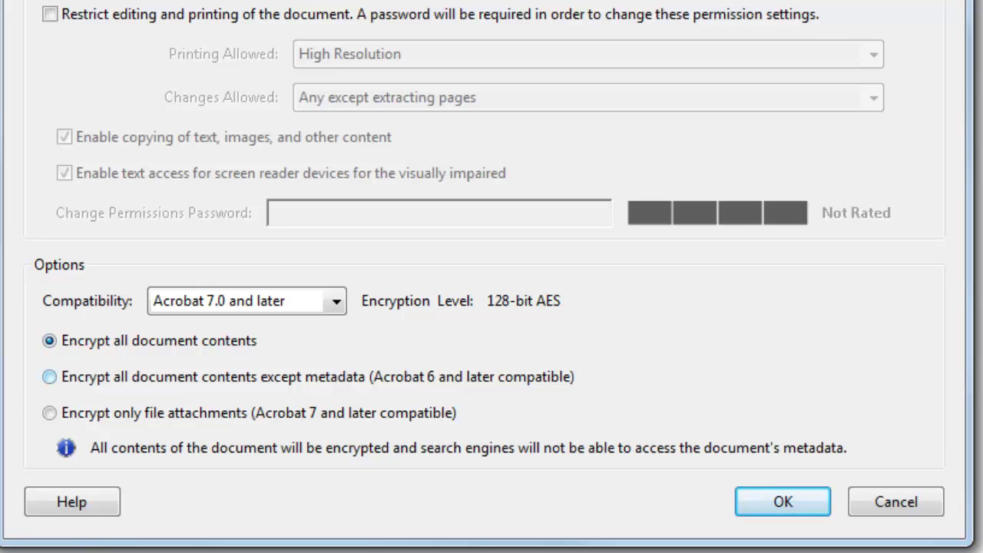
pyautogui.click(50, 378)
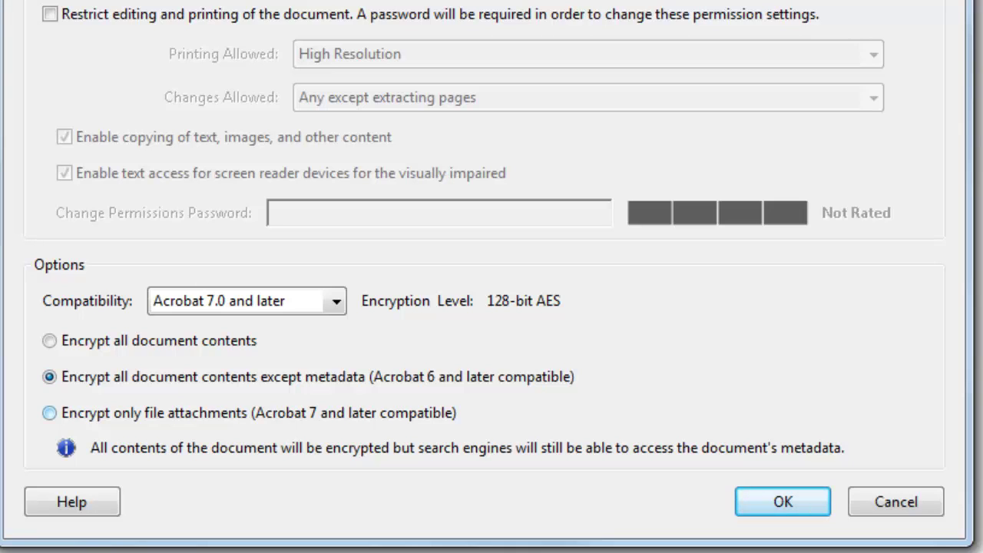
pyautogui.click(49, 413)
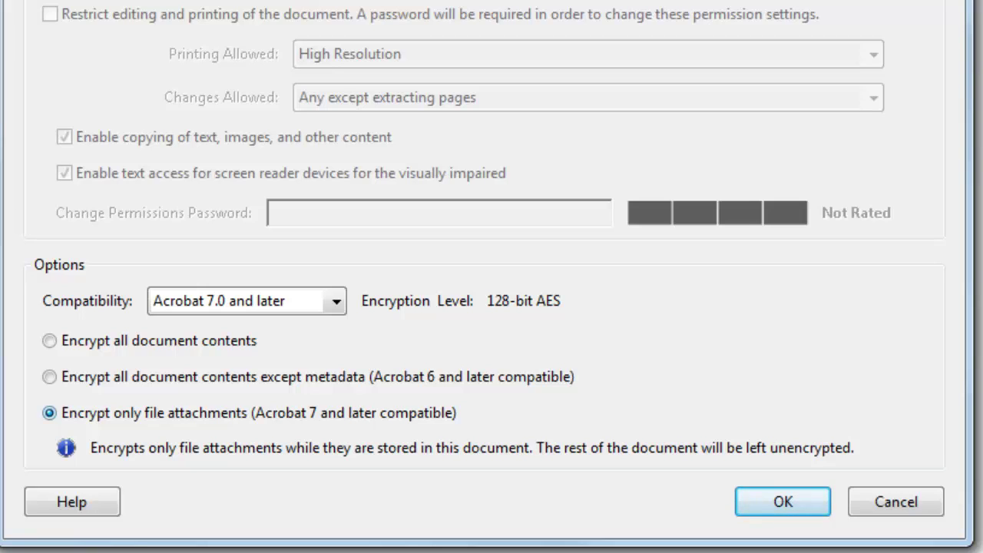
pyautogui.click(50, 341)
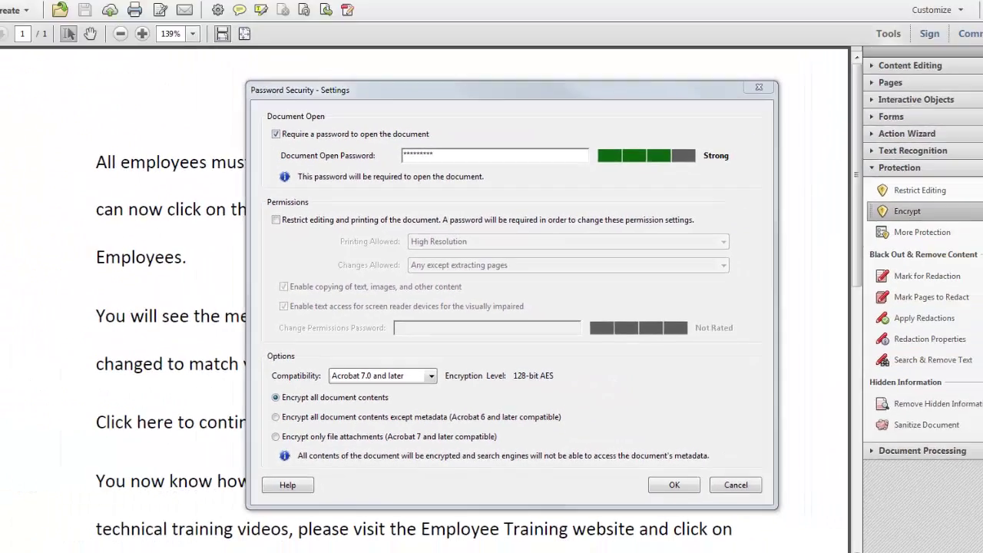
# - Accept the security settings, re-enter the document open password to confirm it, and acknowledge the notice
pyautogui.press('Return')
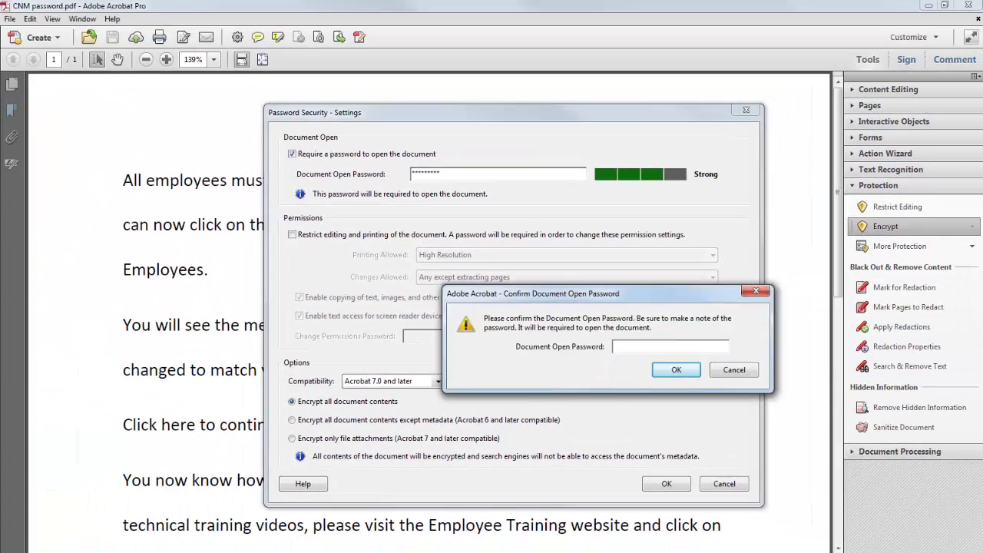
pyautogui.write('********')
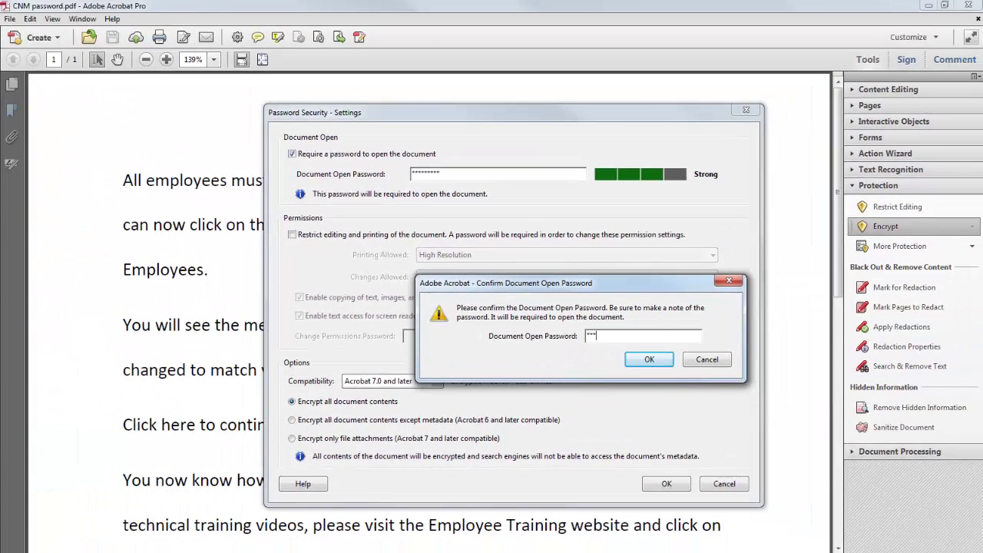
pyautogui.write('*')
pyautogui.press('Return')
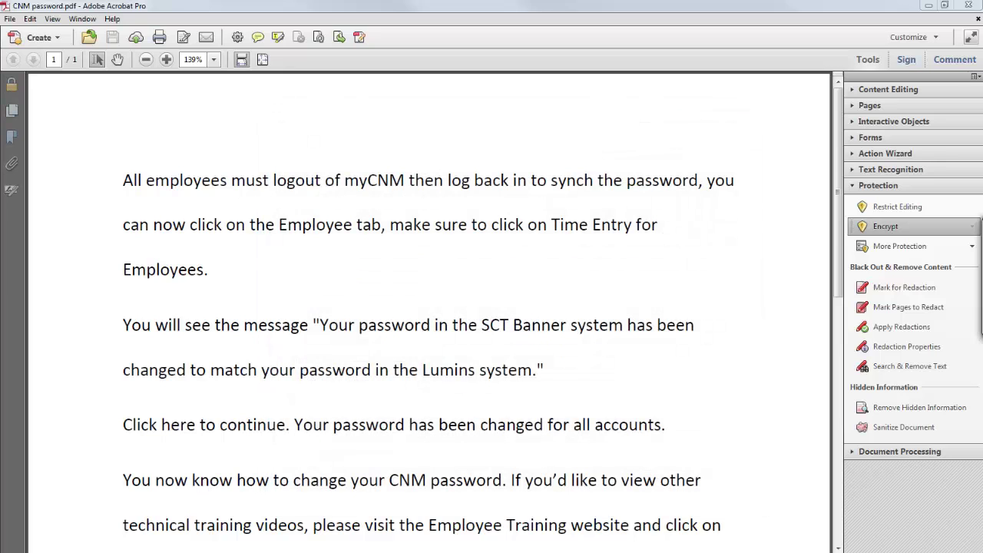
pyautogui.press('Return')
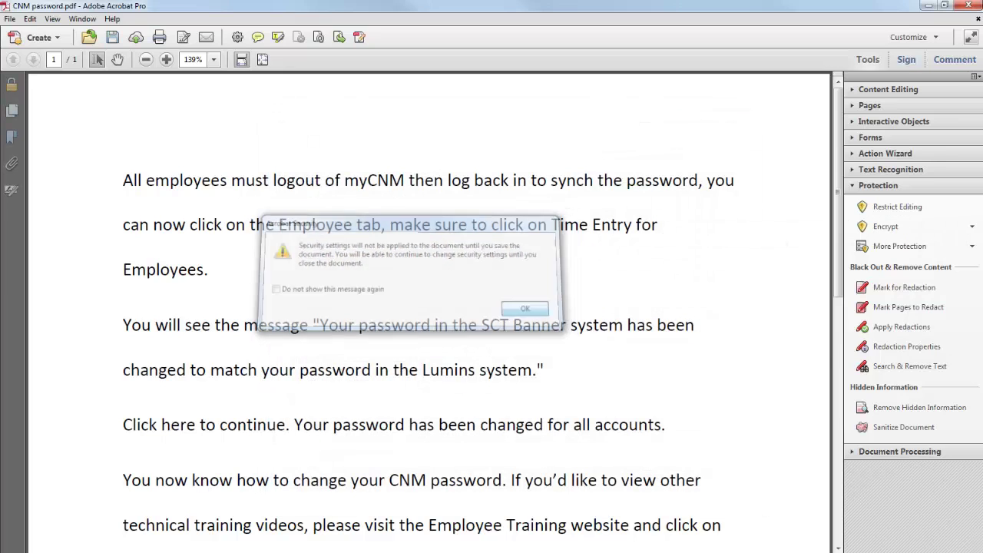
# - Save the PDF so that the new security settings are applied
pyautogui.hotkey('alt', 'f')
pyautogui.press('Down')
pyautogui.press('Down')
pyautogui.press('Down')
pyautogui.press('Return')
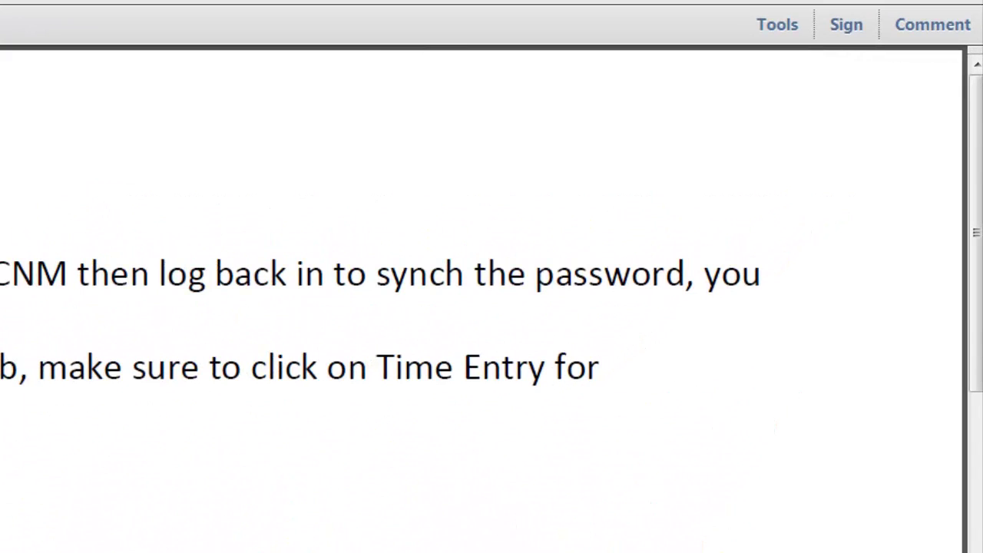
# - Set up password encryption for the document, restricting editing and printing with a change permissions password
pyautogui.click(777, 25)
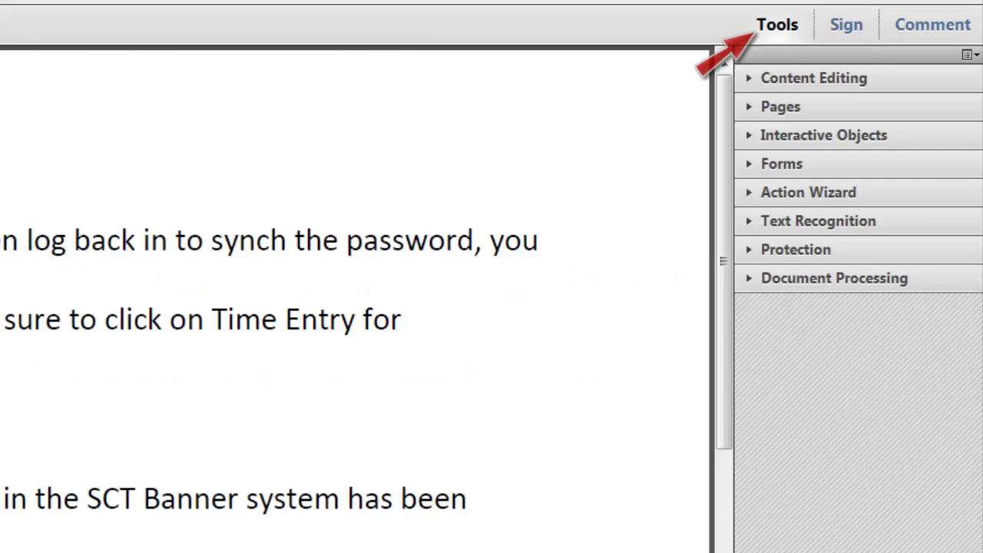
pyautogui.click(744, 250)
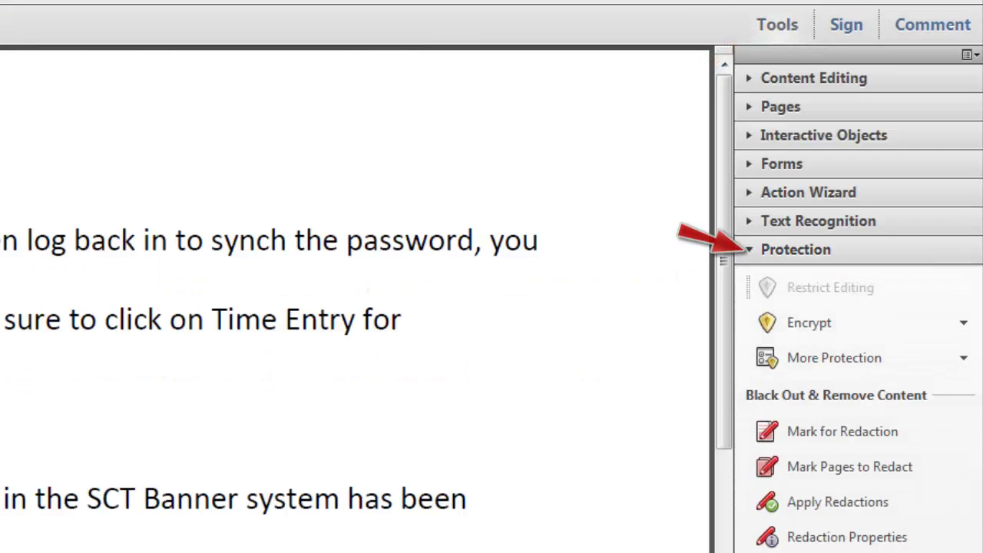
pyautogui.click(809, 322)
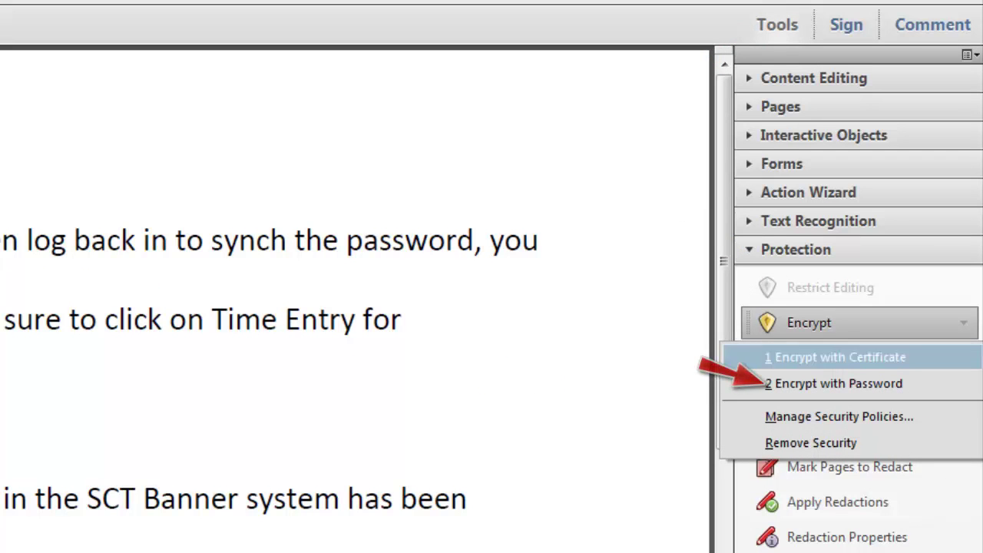
pyautogui.click(837, 383)
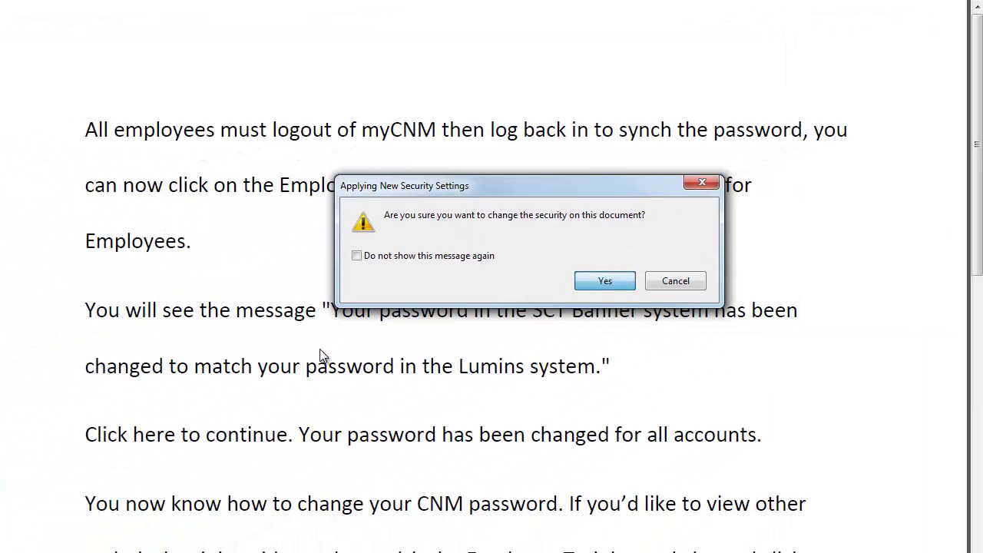
pyautogui.press('Return')
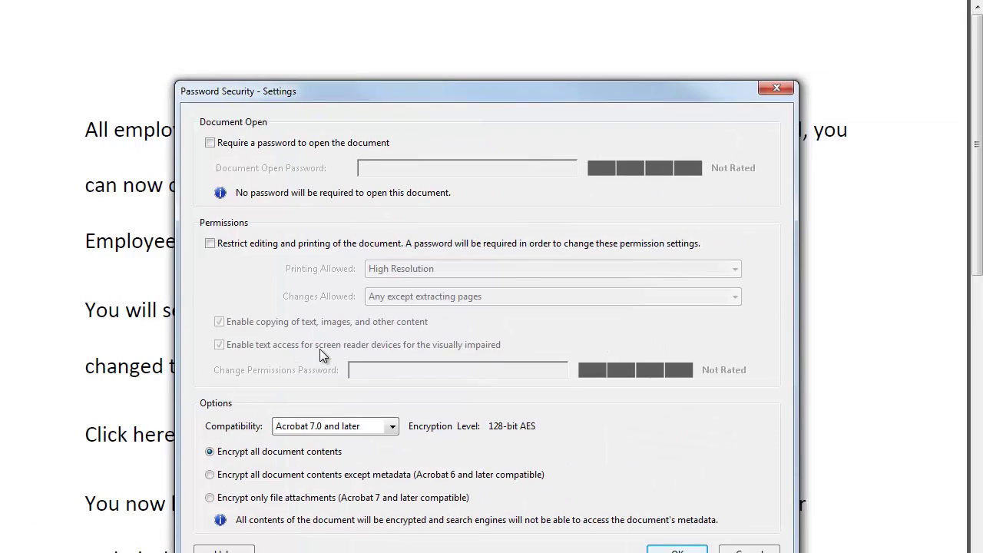
pyautogui.press('space')
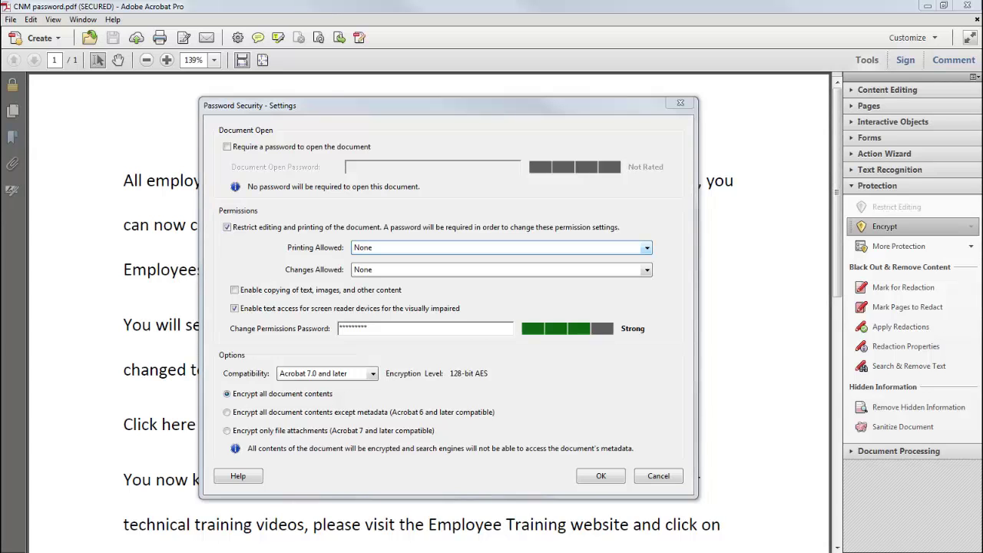
# - Set Printing Allowed to None and Changes Allowed to Filling in form fields and signing existing signature fields, and apply the security settings
pyautogui.click(648, 248)
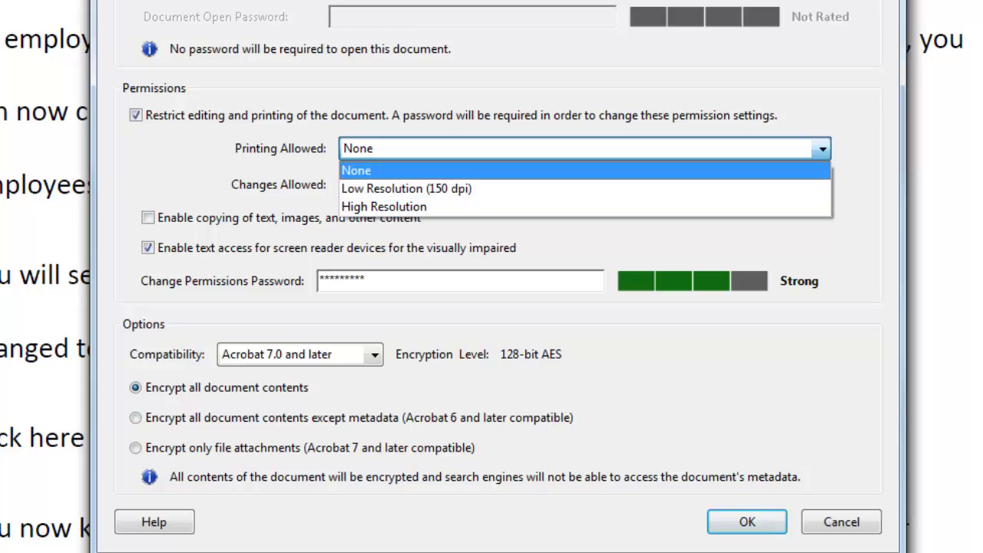
pyautogui.press('Return')
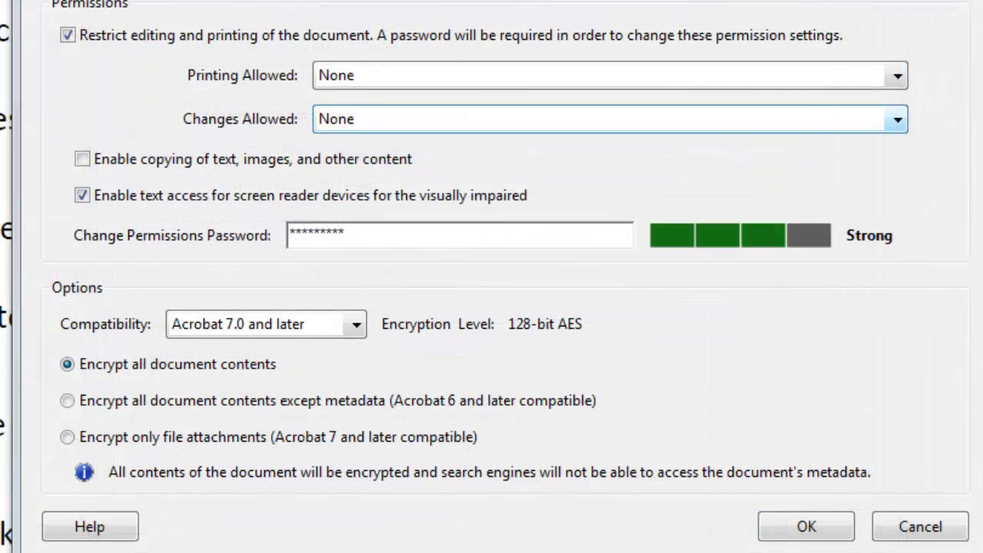
pyautogui.click(897, 119)
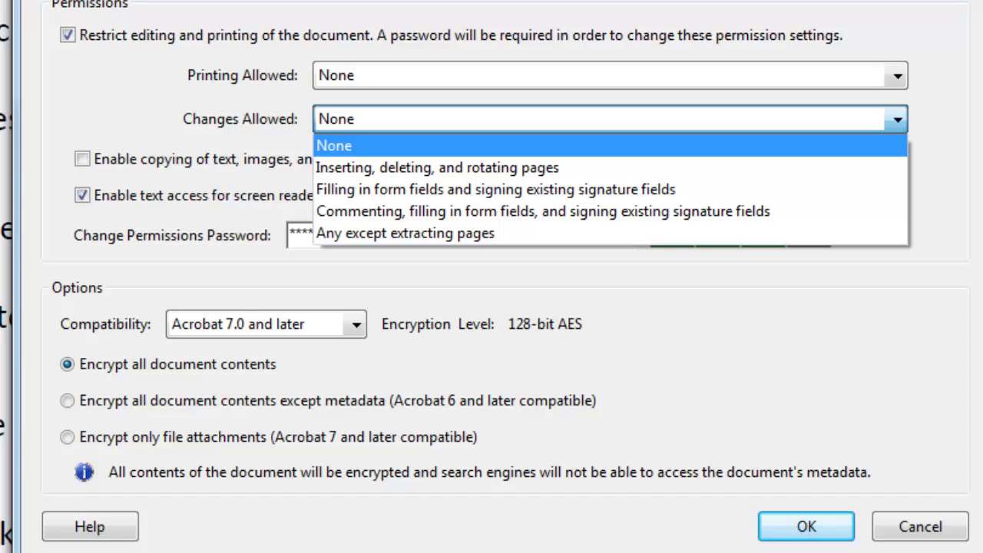
pyautogui.press('Down')
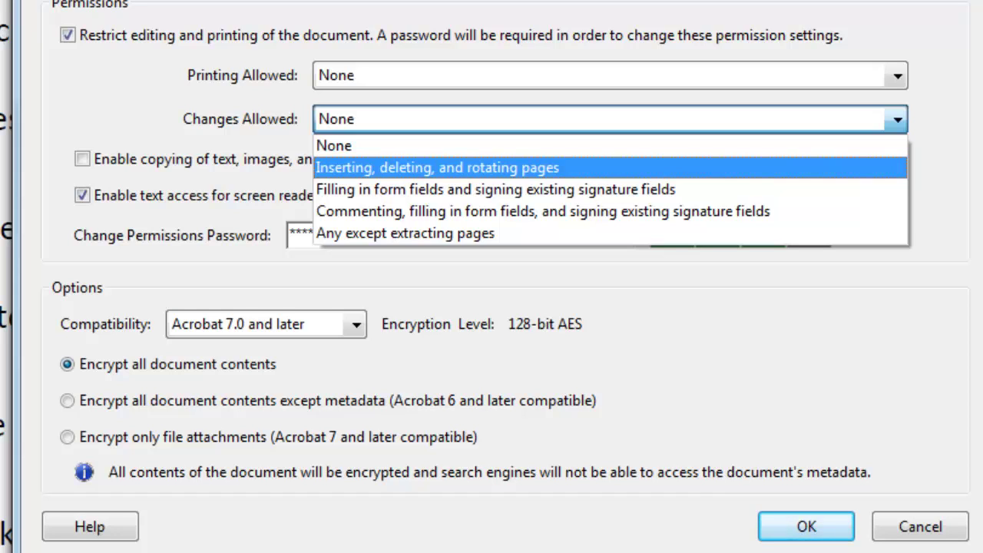
pyautogui.press('Down')
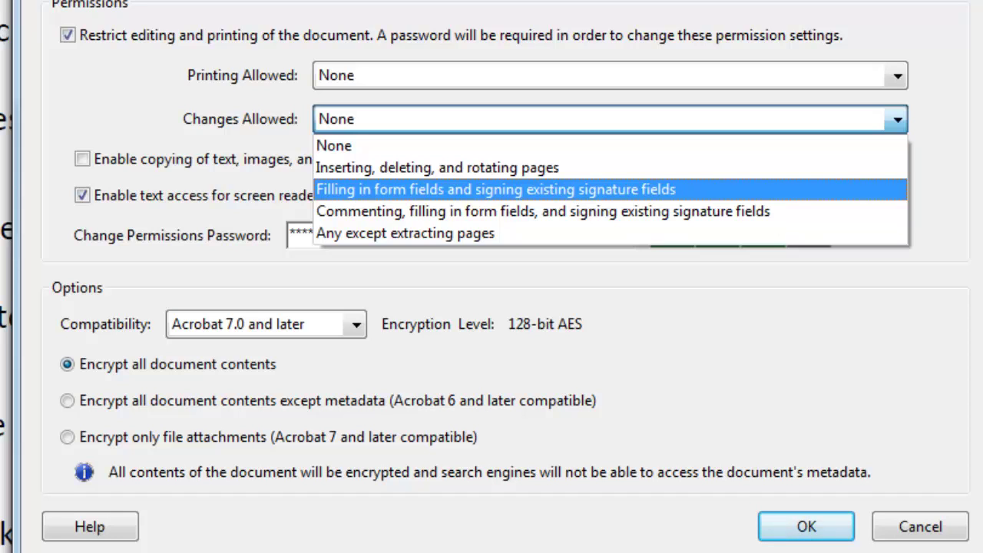
pyautogui.press('Down')
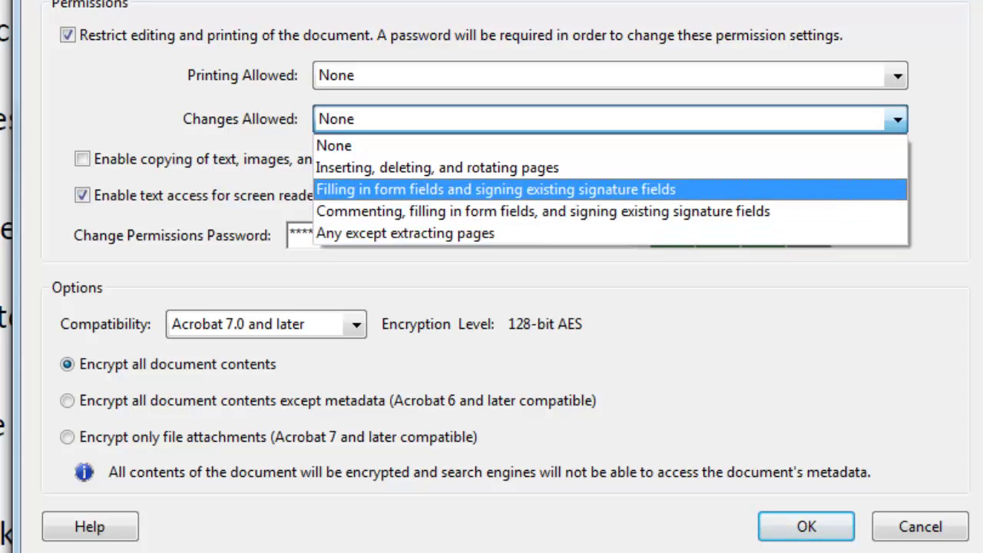
pyautogui.press('Return')
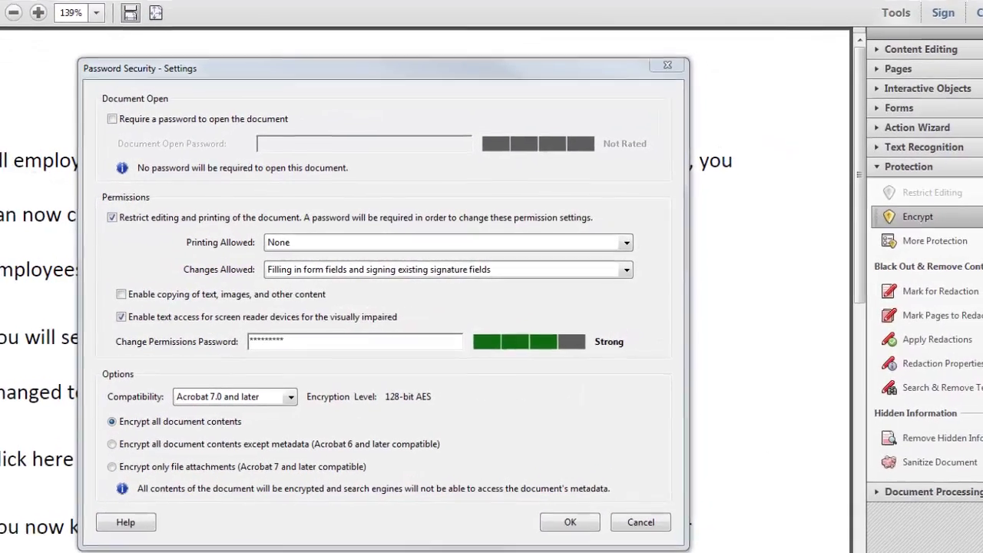
pyautogui.click(600, 476)
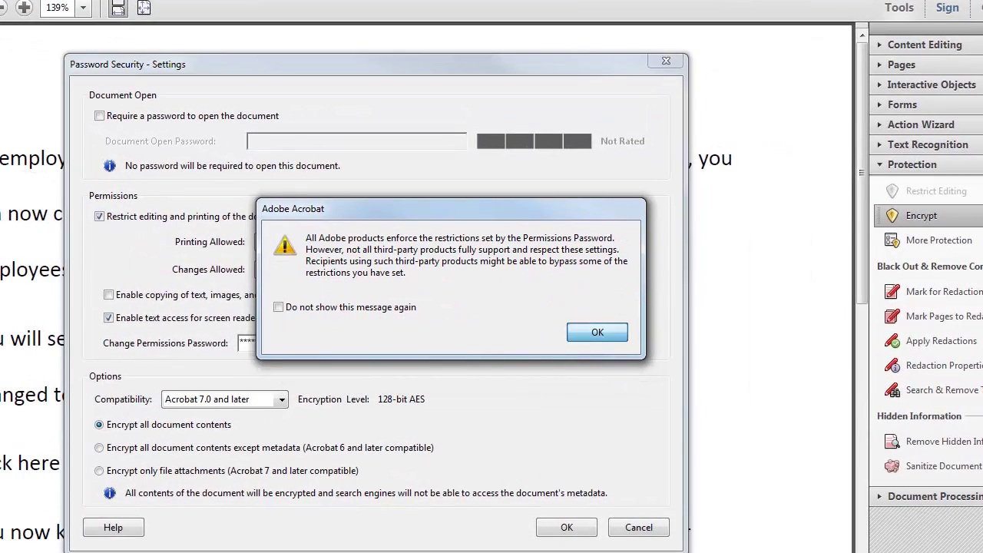
pyautogui.press('Return')
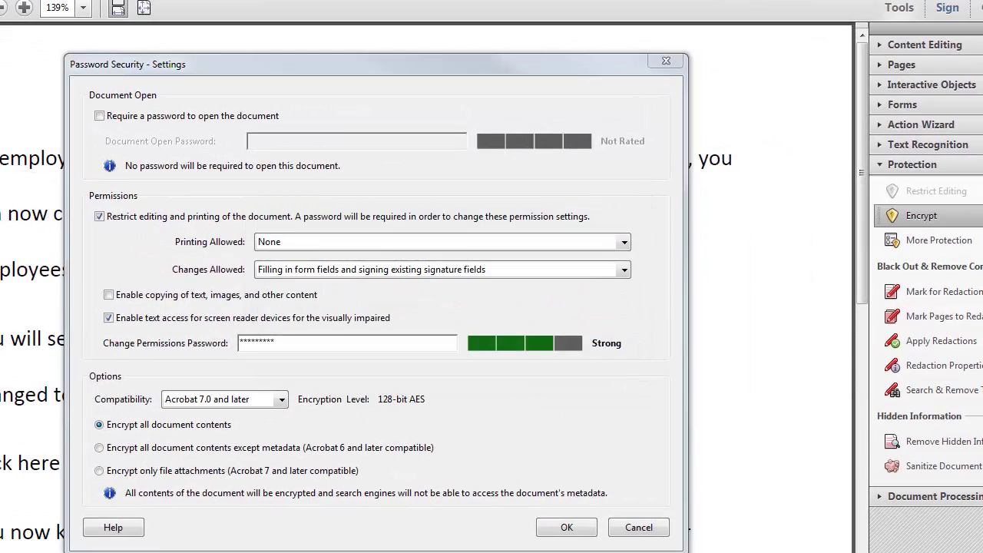
pyautogui.press('Return')
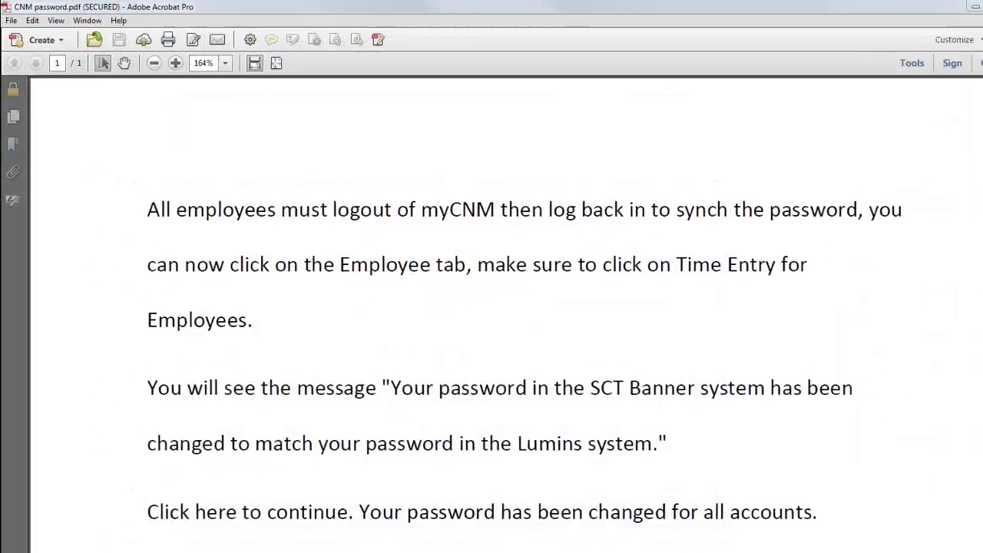
# - Review the secured document's permission details and restrictions summary, and close the security views
pyautogui.click(12, 85)
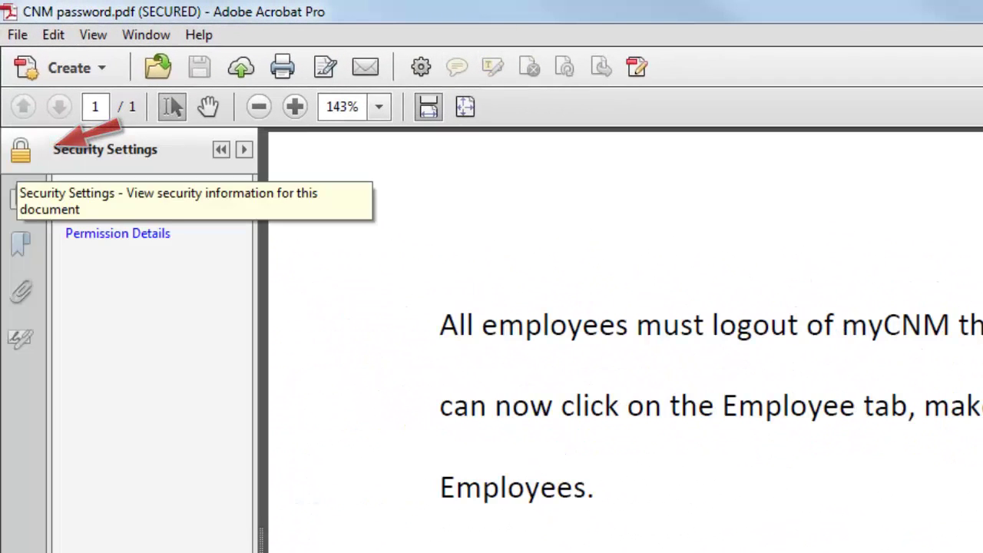
pyautogui.click(117, 233)
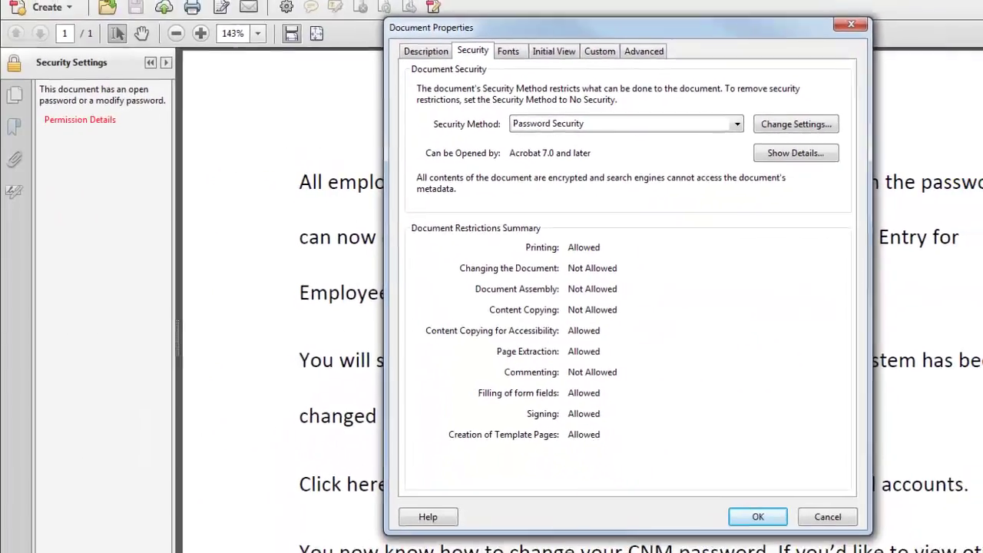
pyautogui.press('Return')
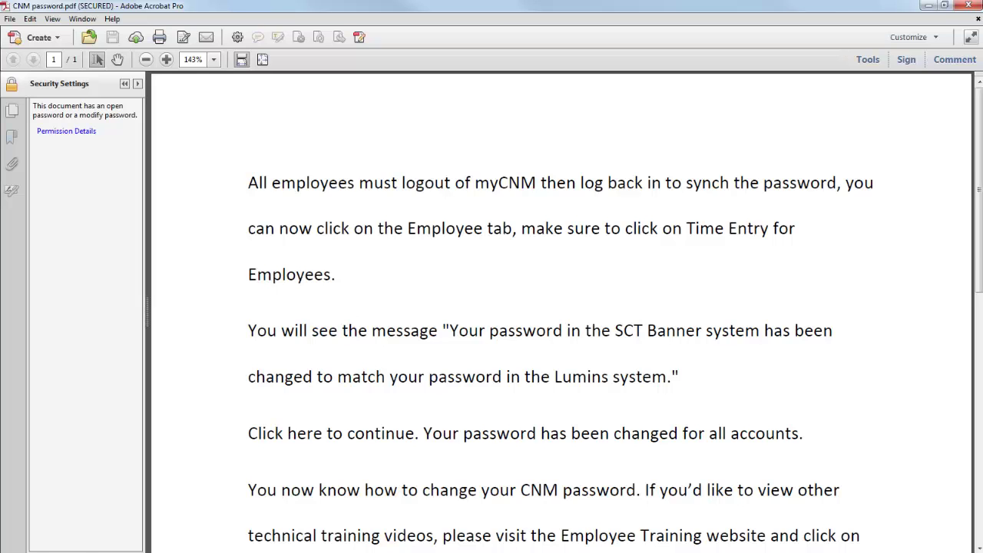
pyautogui.press('F4')
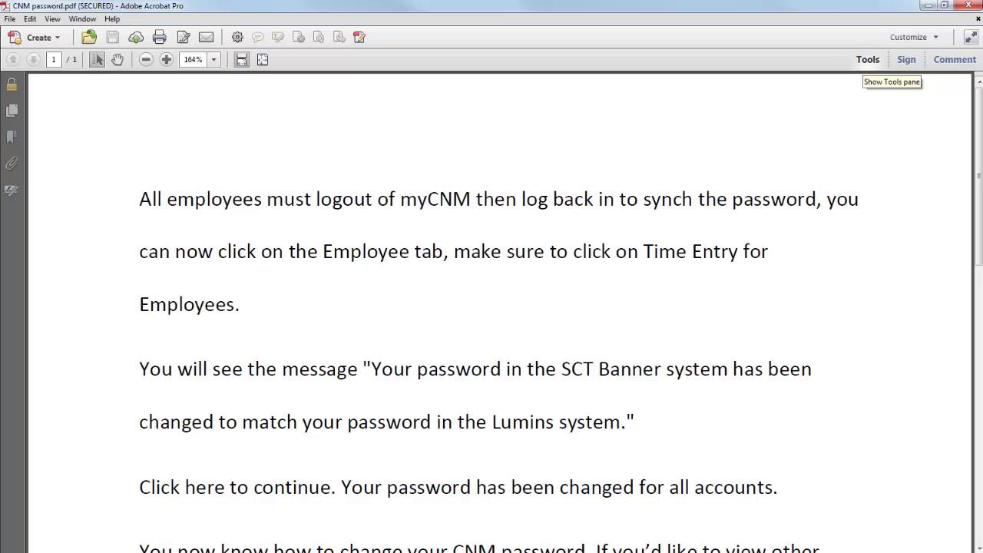
# - Remove the security from the document, authorizing the removal with the permissions password
pyautogui.click(868, 59)
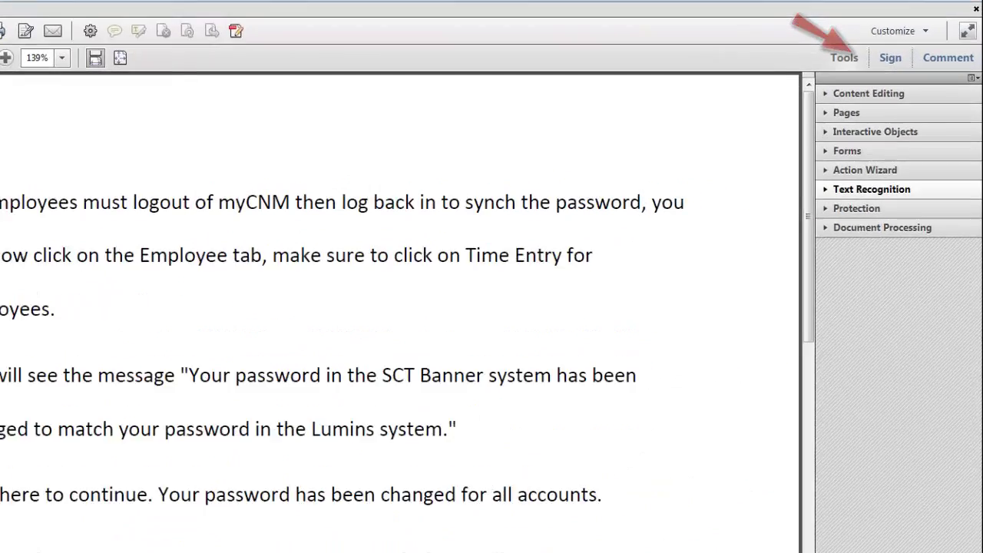
pyautogui.click(857, 209)
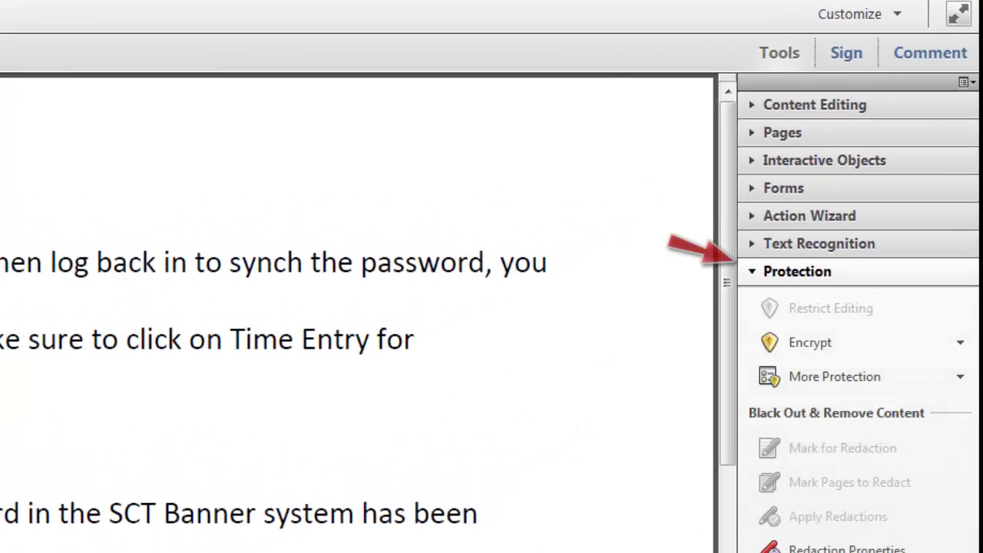
pyautogui.click(760, 342)
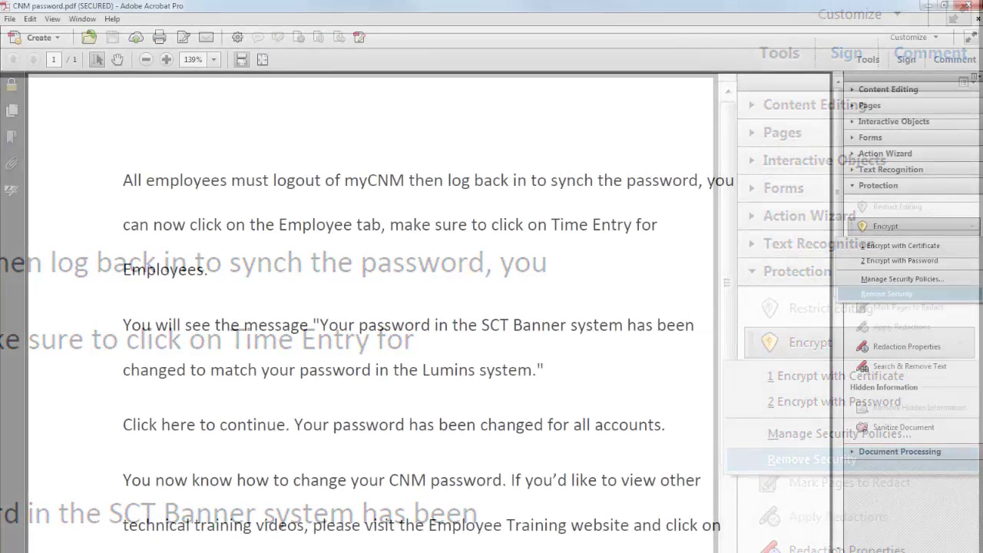
pyautogui.click(887, 294)
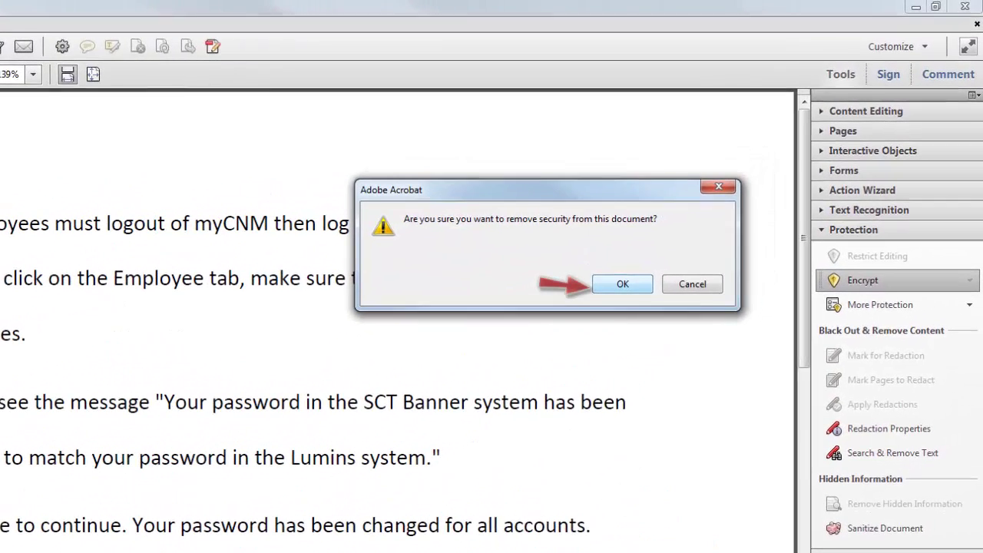
pyautogui.press('Return')
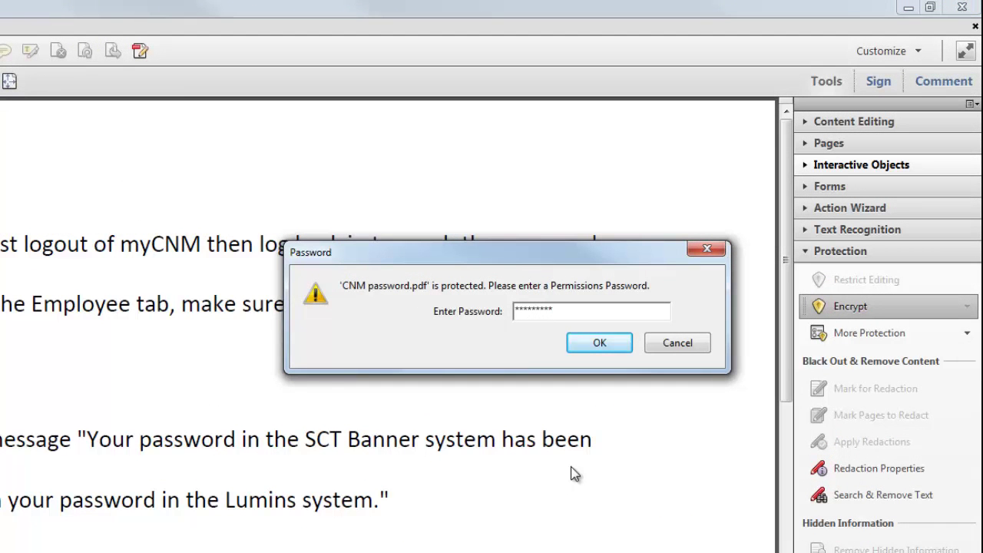
pyautogui.press('Return')
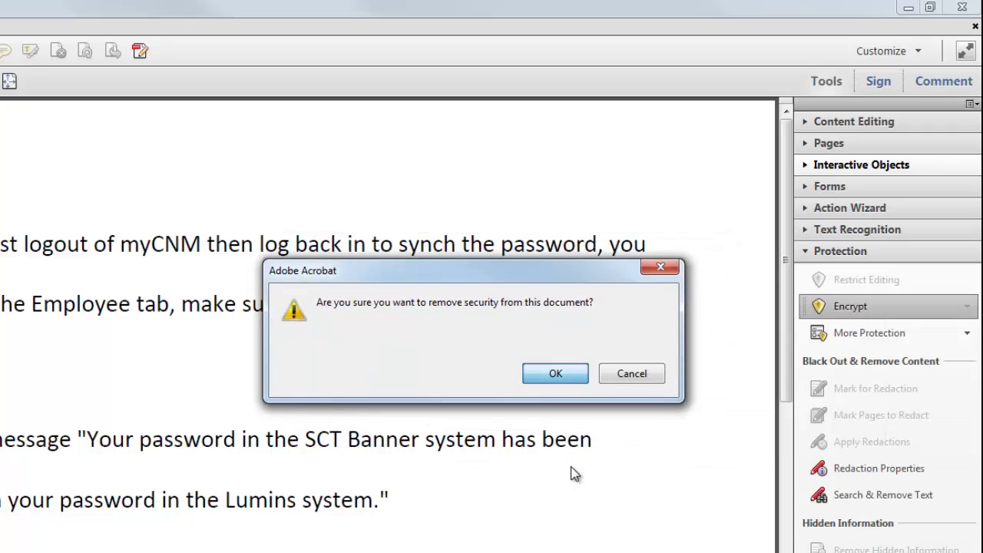
pyautogui.press('Return')
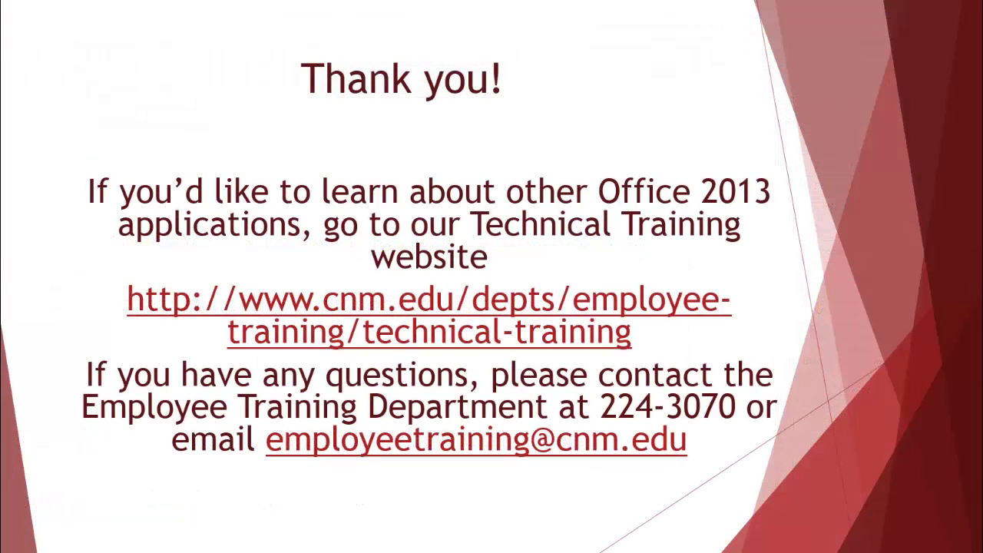